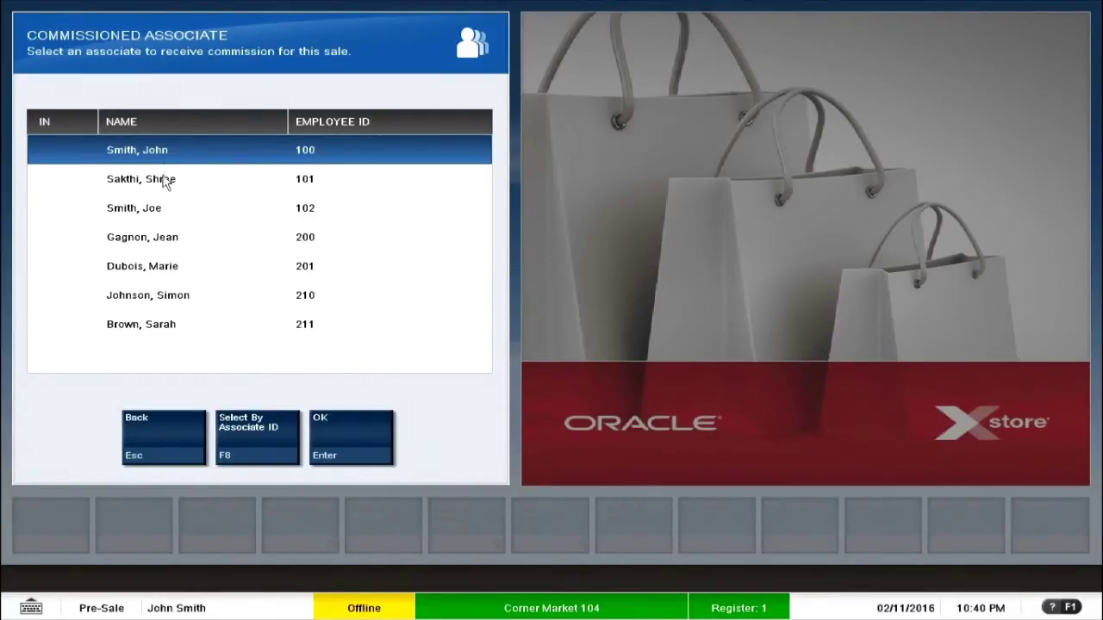
Assign the sale's commission to the third listed associate and skip the customer search
{"action": "left_click", "coordinate": [158, 214]}
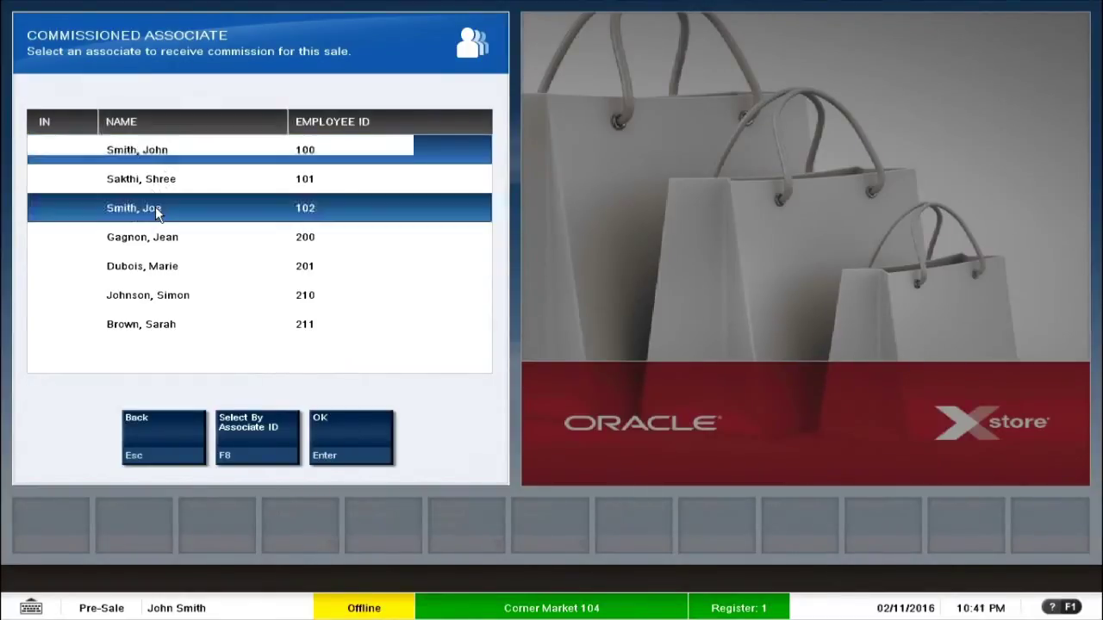
{"action": "left_click", "coordinate": [364, 437]}
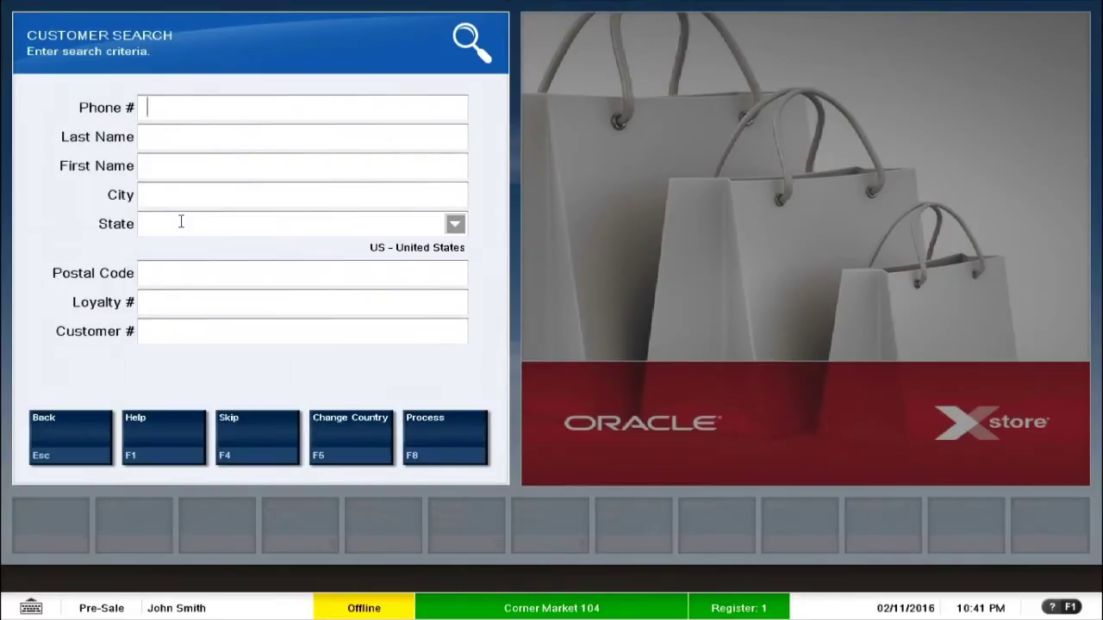
{"action": "left_click", "coordinate": [246, 431]}
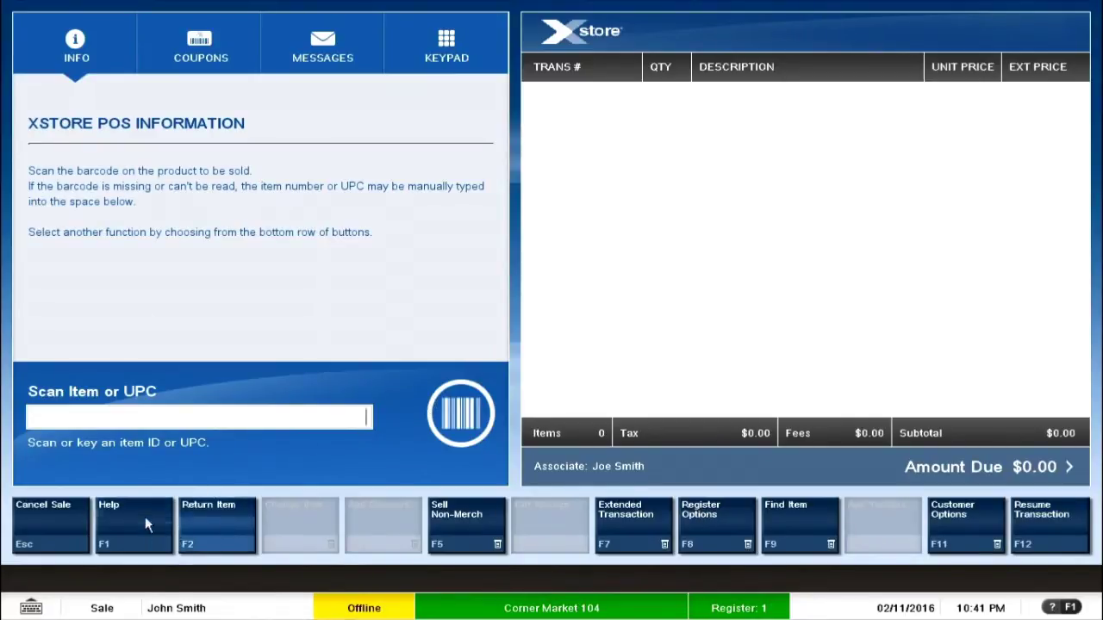
Start an item return and search for the returning customer by first name
{"action": "left_click", "coordinate": [211, 522]}
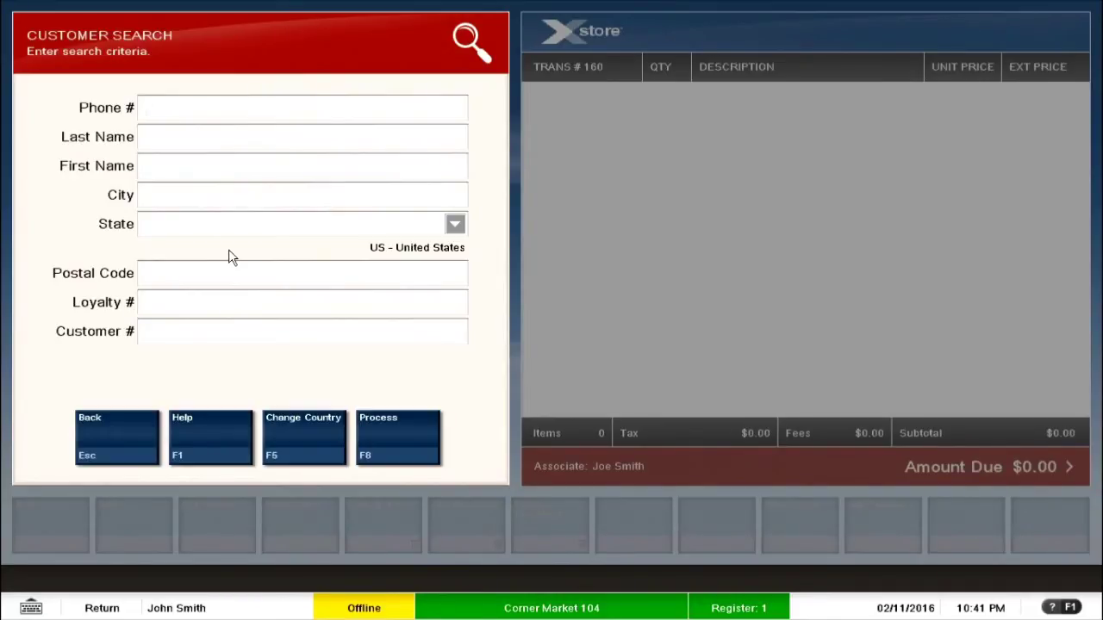
{"action": "key", "text": "Tab"}
{"action": "key", "text": "Tab"}
{"action": "type", "text": "Chetan"}
{"action": "left_click", "coordinate": [388, 441]}
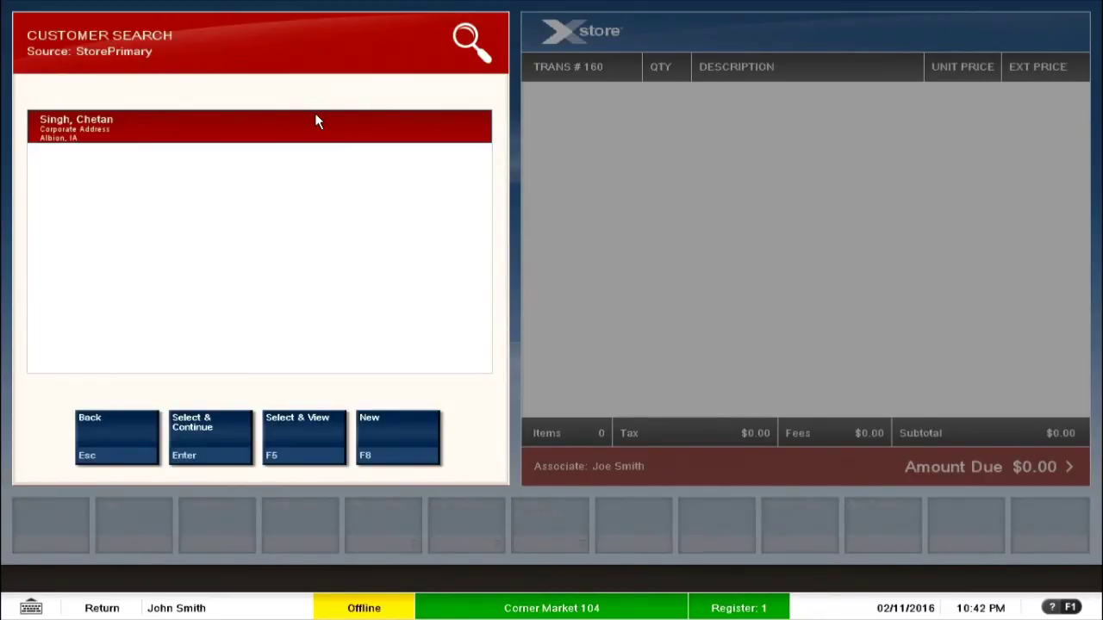
View the found customer's contact details and activity stream, and go back to the customer search
{"action": "left_click", "coordinate": [305, 435]}
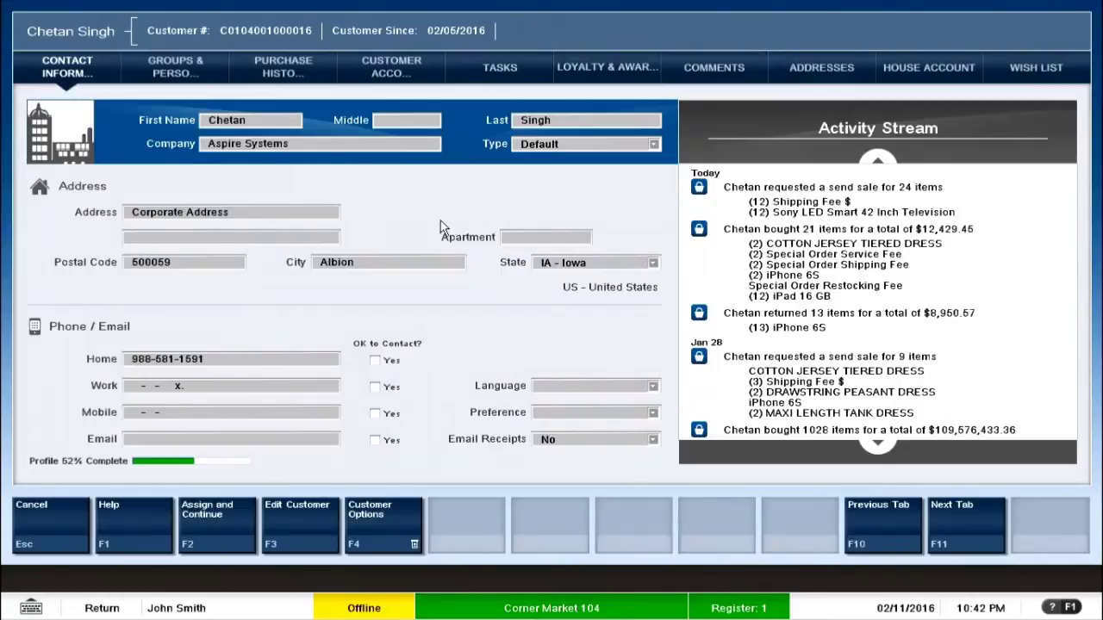
{"action": "left_click", "coordinate": [915, 504]}
{"action": "left_click", "coordinate": [54, 514]}
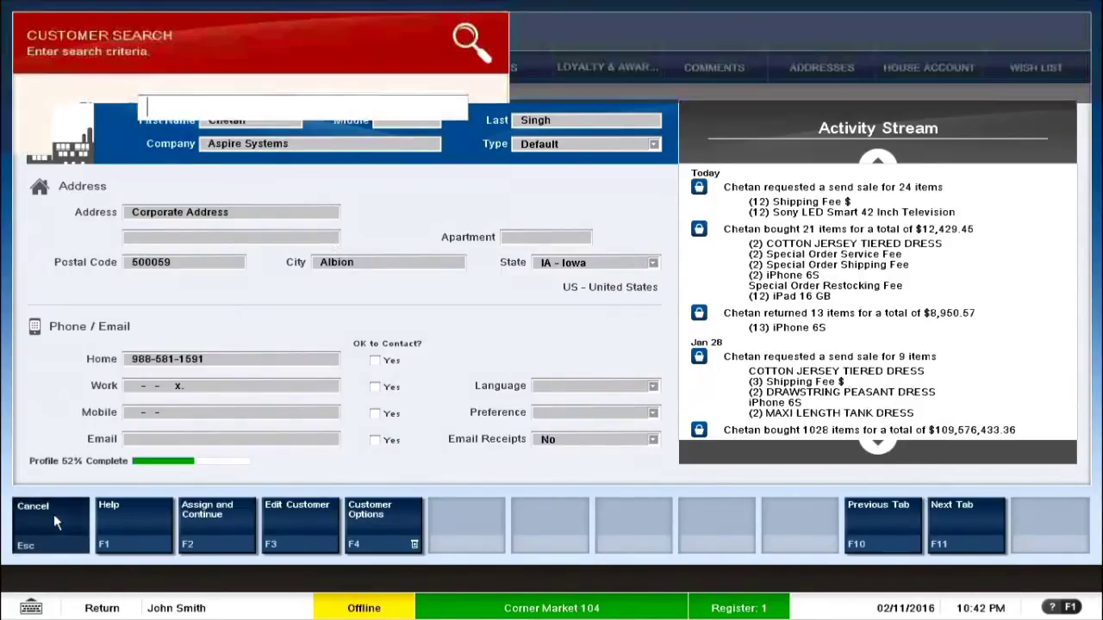
Search for the customer by first name and assign the matching record to the return
{"action": "left_click", "coordinate": [165, 170]}
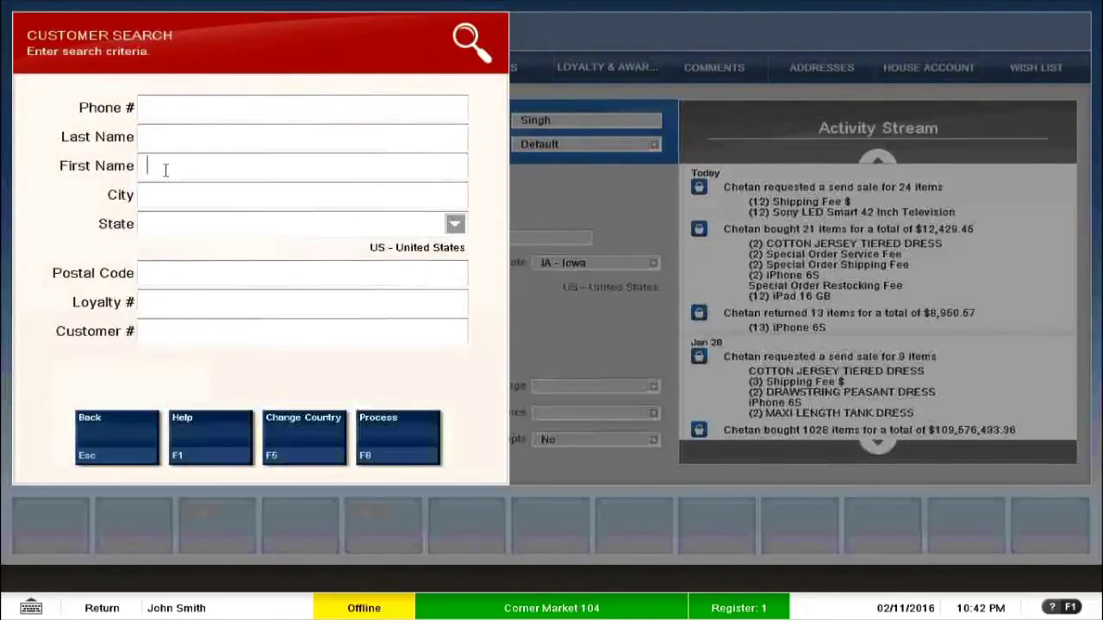
{"action": "type", "text": "Chetan"}
{"action": "left_click", "coordinate": [399, 455]}
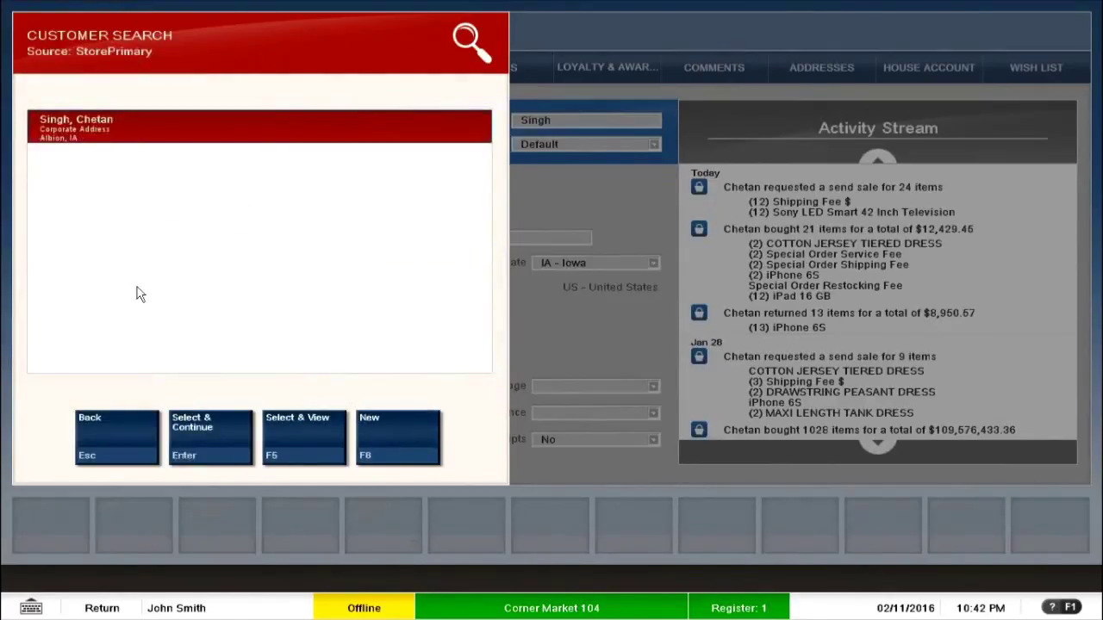
{"action": "left_click", "coordinate": [241, 433]}
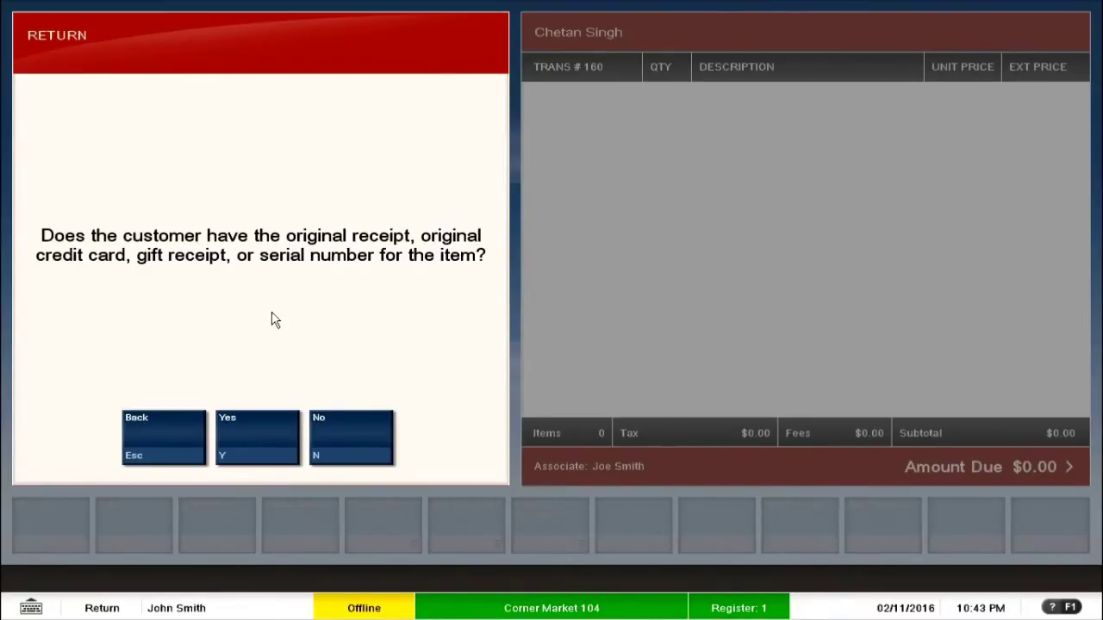
Enter item 1003 as a return without a receipt and continue although it is missing from the purchase history
{"action": "left_click", "coordinate": [351, 449]}
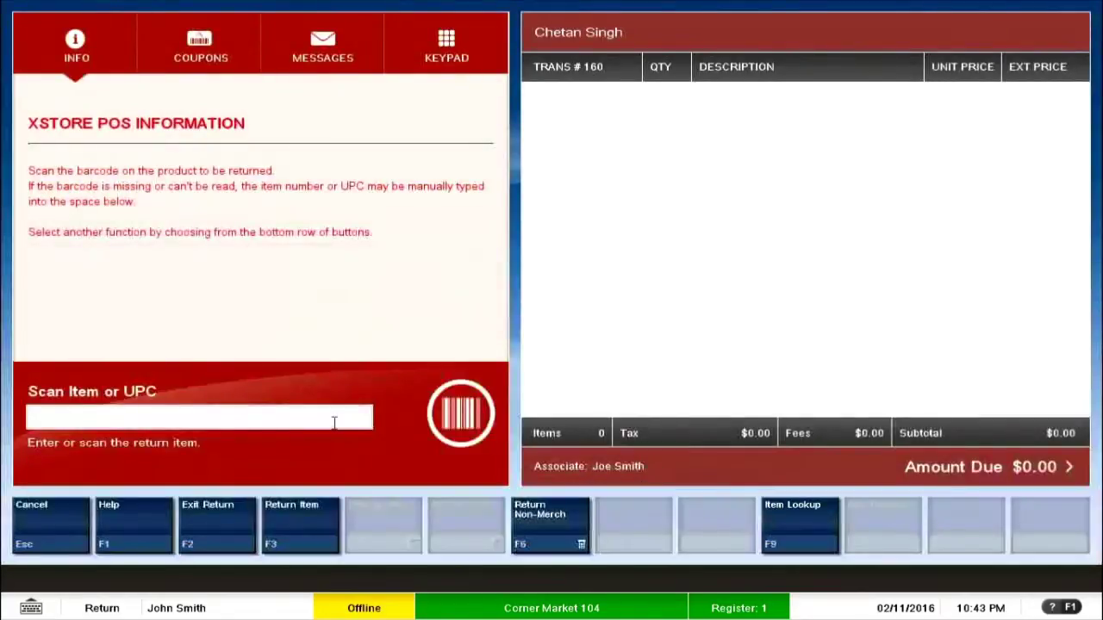
{"action": "type", "text": "1003"}
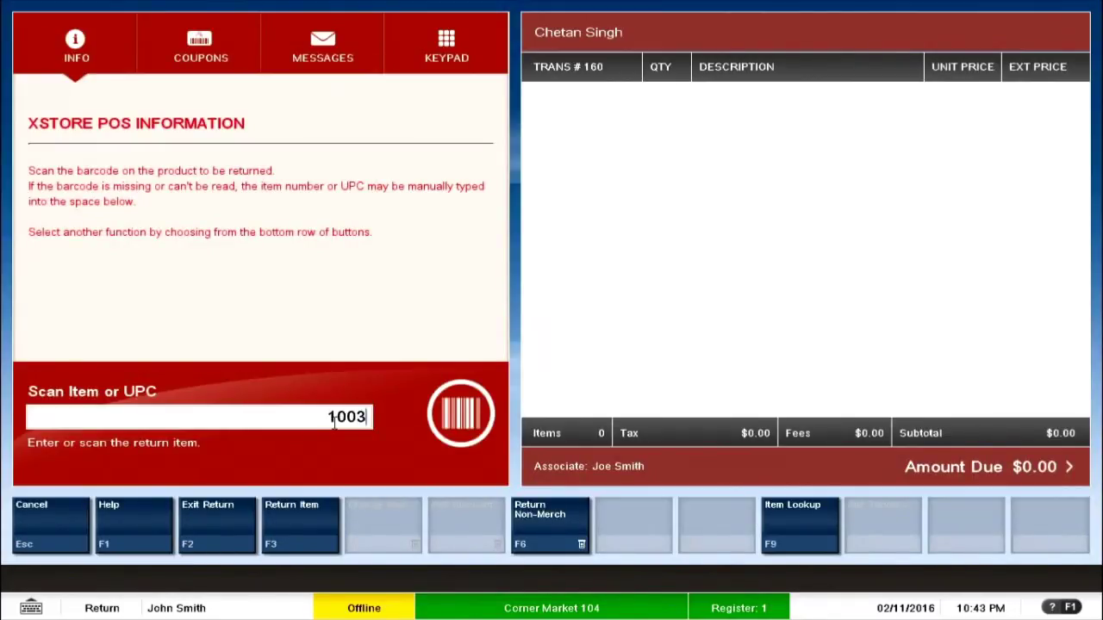
{"action": "key", "text": "Return"}
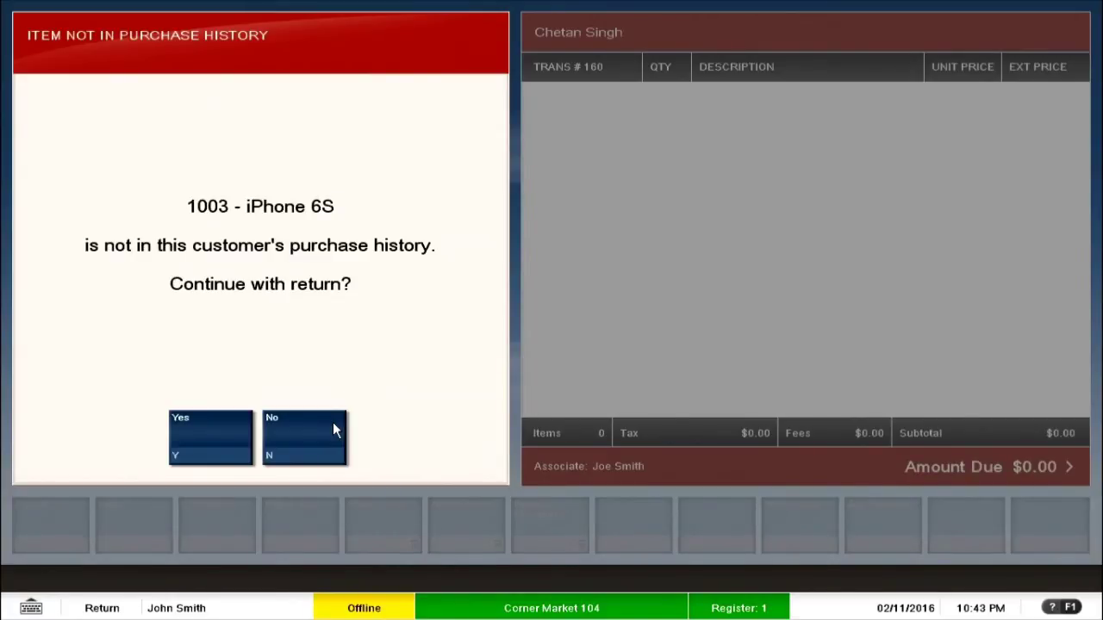
{"action": "left_click", "coordinate": [333, 419]}
{"action": "left_click", "coordinate": [238, 445]}
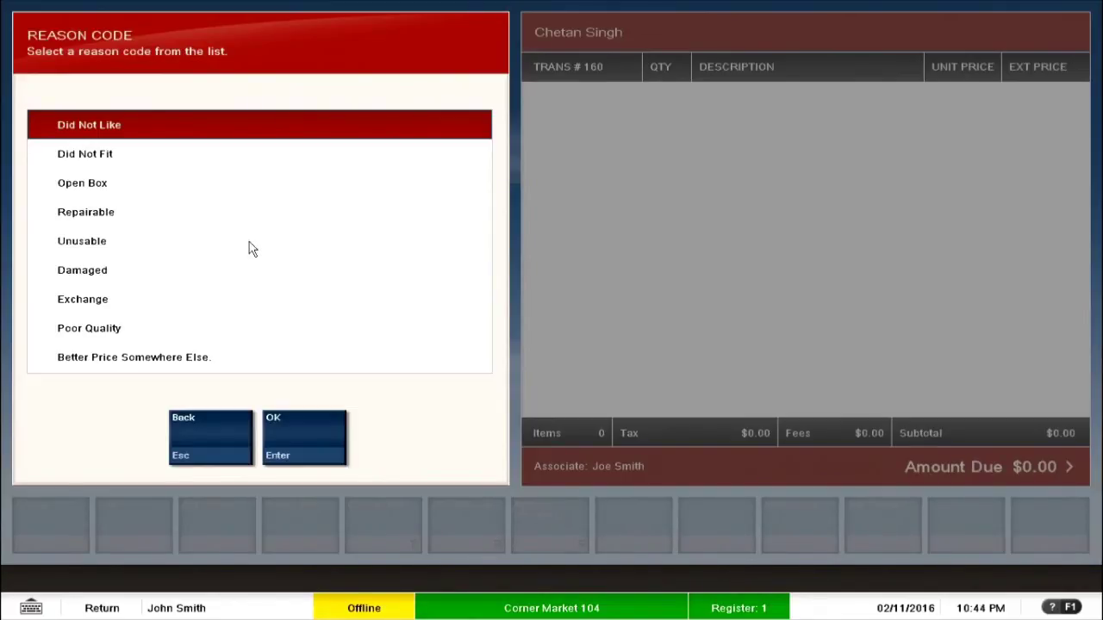
Record the return reason as Damaged with the comment "Test REason Code" and accept the suggested return price
{"action": "left_click", "coordinate": [138, 283]}
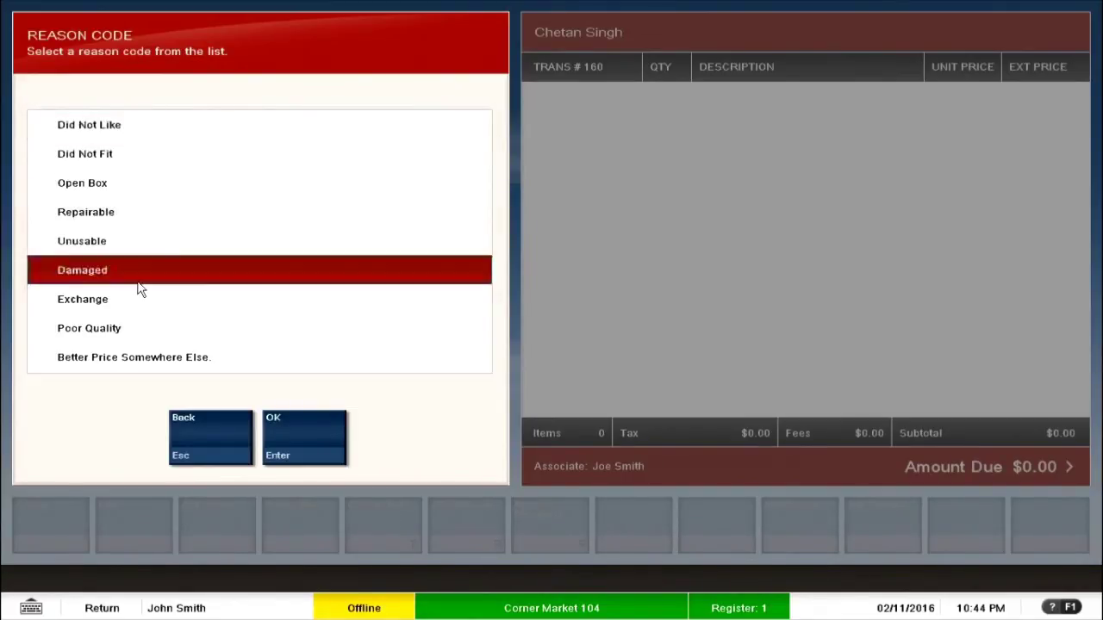
{"action": "left_click", "coordinate": [308, 425]}
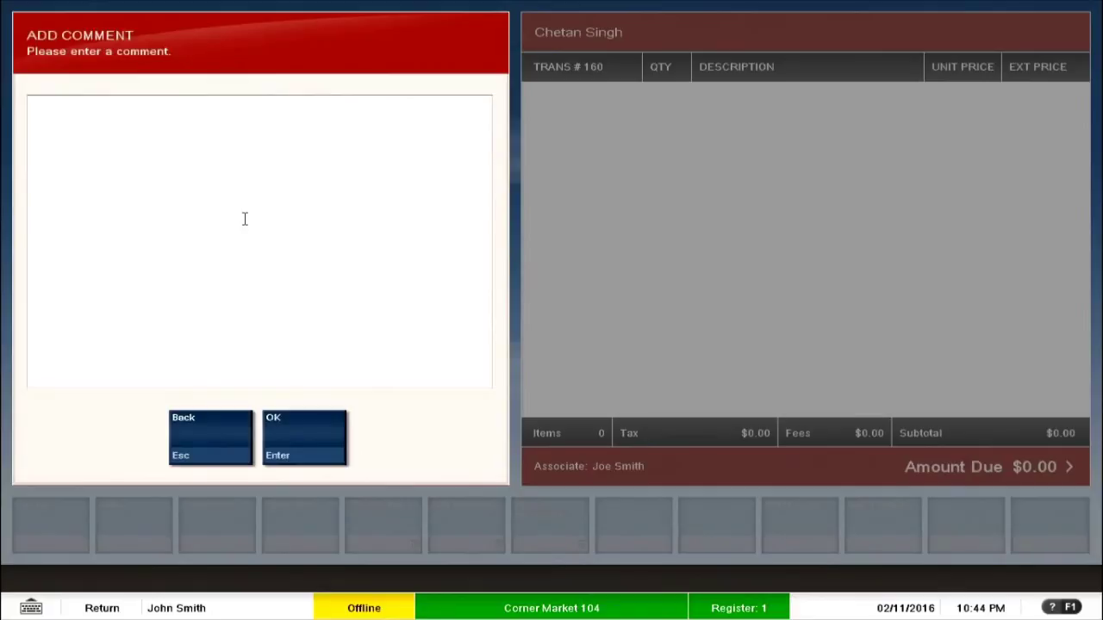
{"action": "type", "text": "Test REason Code"}
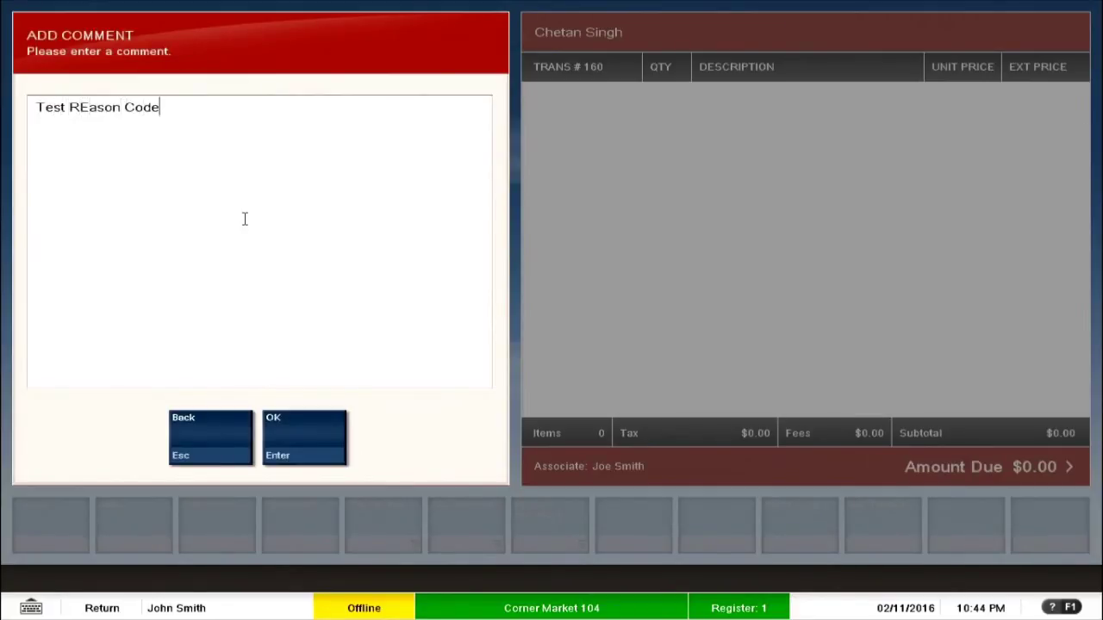
{"action": "left_click", "coordinate": [337, 429]}
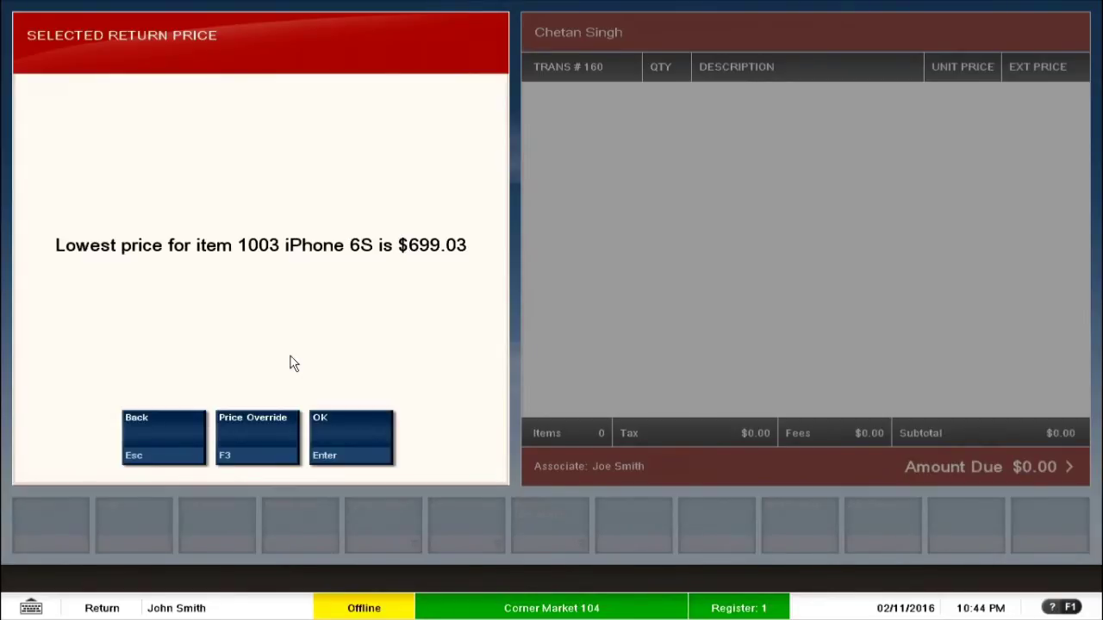
{"action": "left_click", "coordinate": [352, 427]}
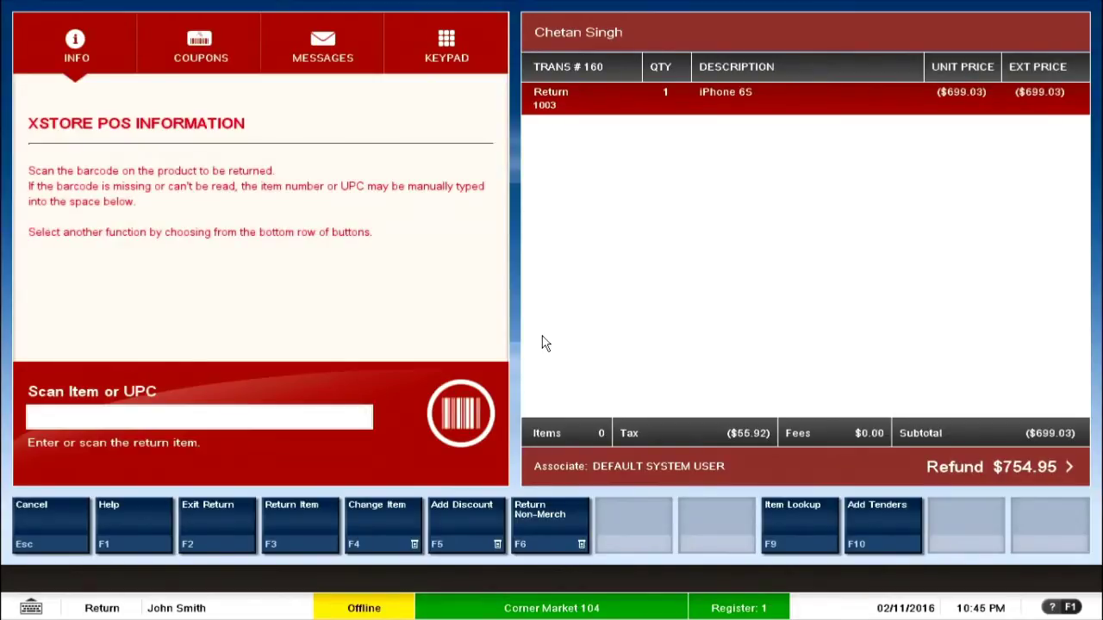
Exit return mode and add item 1004 to the same transaction as a sale
{"action": "left_click", "coordinate": [231, 526]}
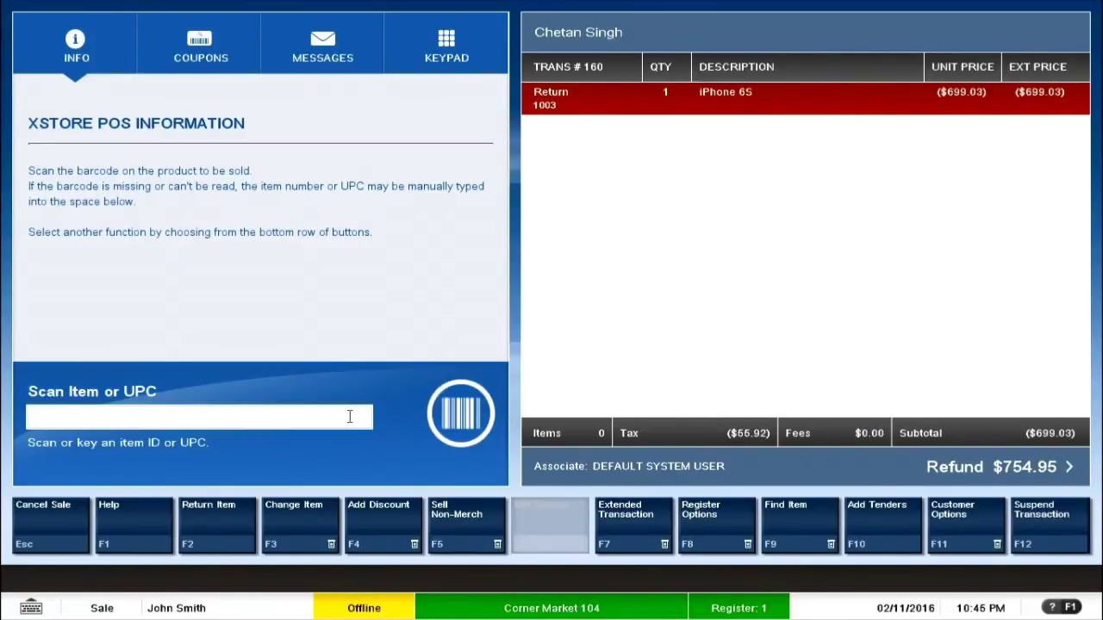
{"action": "type", "text": "1004"}
{"action": "key", "text": "Return"}
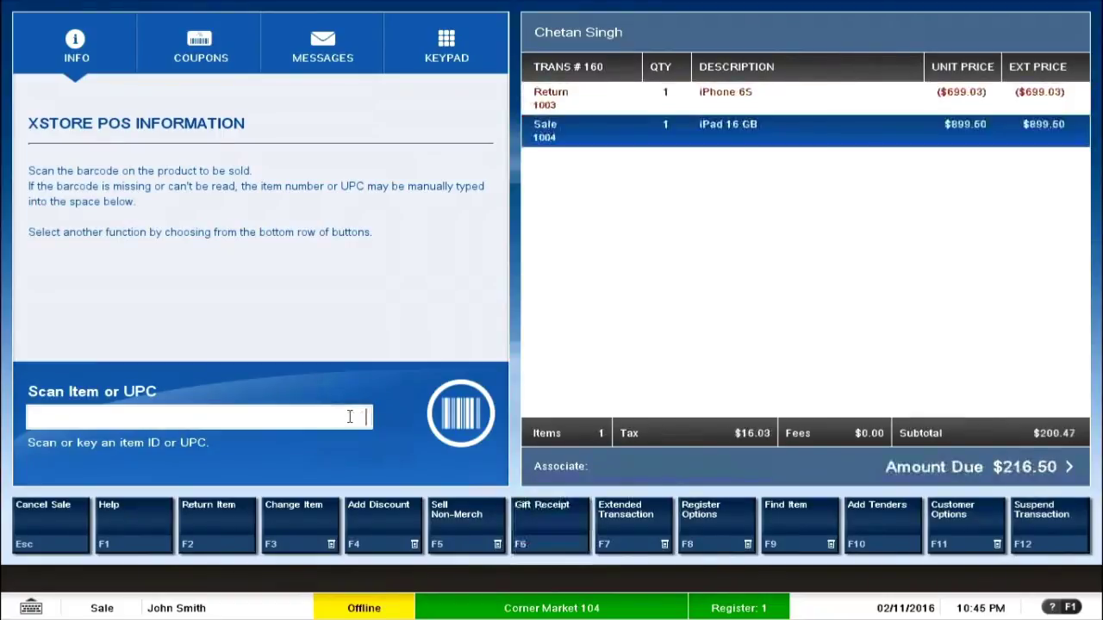
{"action": "left_click", "coordinate": [620, 110]}
{"action": "left_click", "coordinate": [616, 131]}
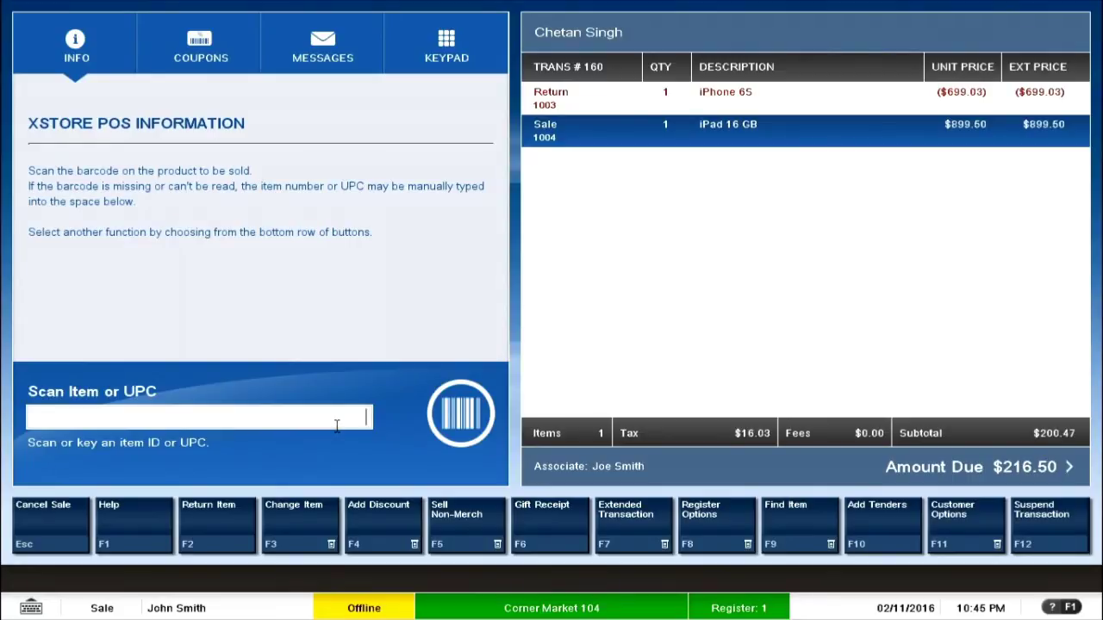
Create a new send sale with the listed customer as the recipient
{"action": "left_click", "coordinate": [634, 520]}
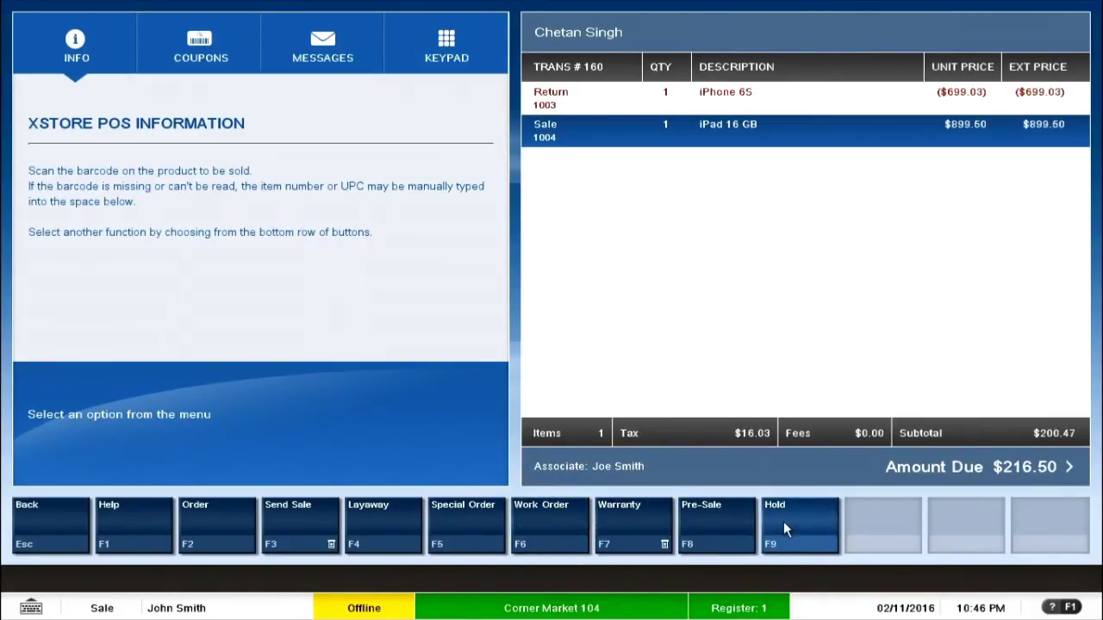
{"action": "left_click", "coordinate": [298, 525]}
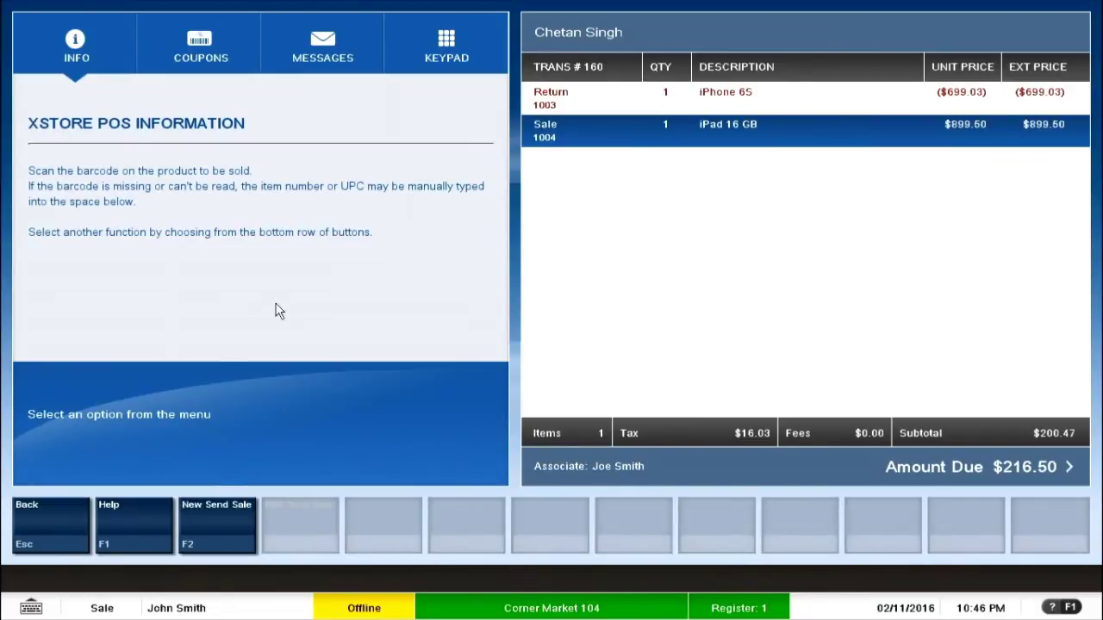
{"action": "left_click", "coordinate": [215, 522]}
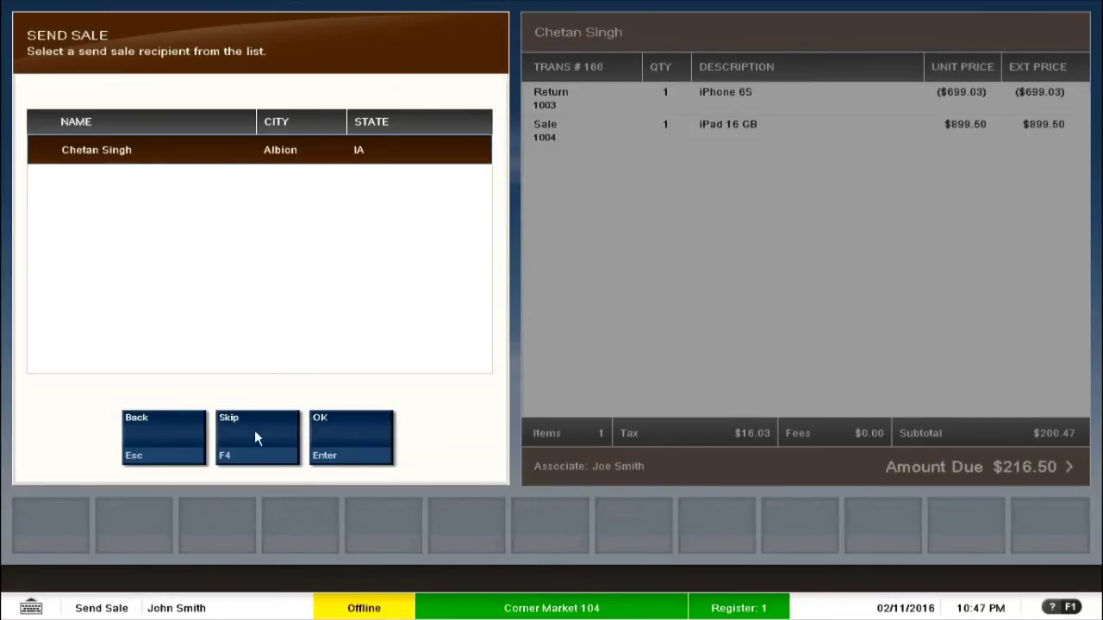
{"action": "left_click", "coordinate": [343, 440]}
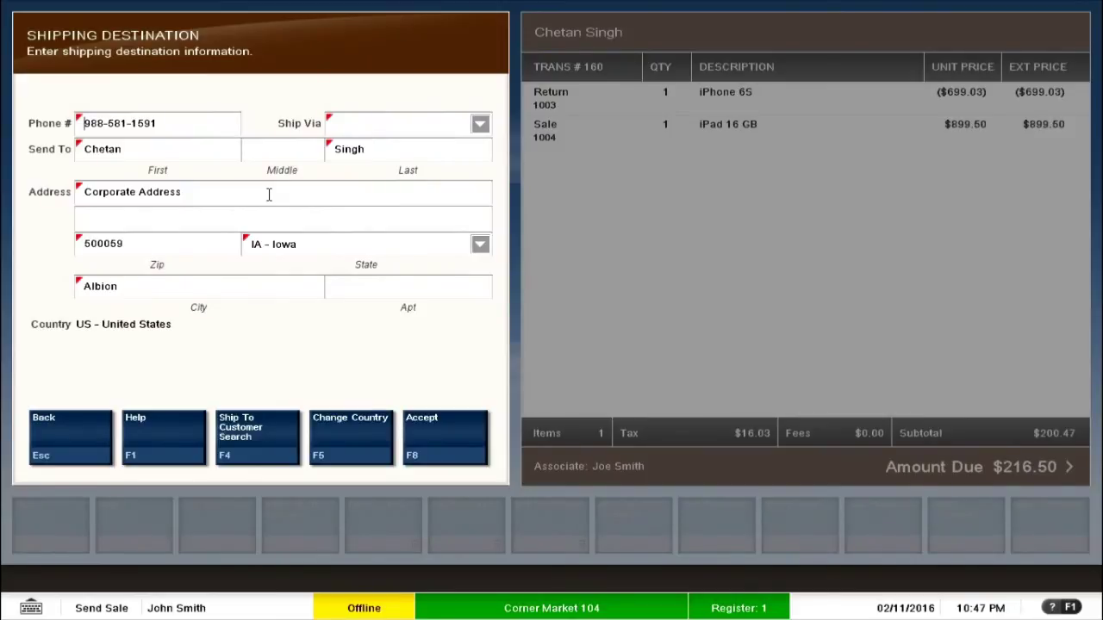
Set the shipping method to Store Truck and accept the shipping destination with the existing customer address
{"action": "left_click", "coordinate": [227, 197]}
{"action": "left_click", "coordinate": [236, 189]}
{"action": "left_click", "coordinate": [480, 125]}
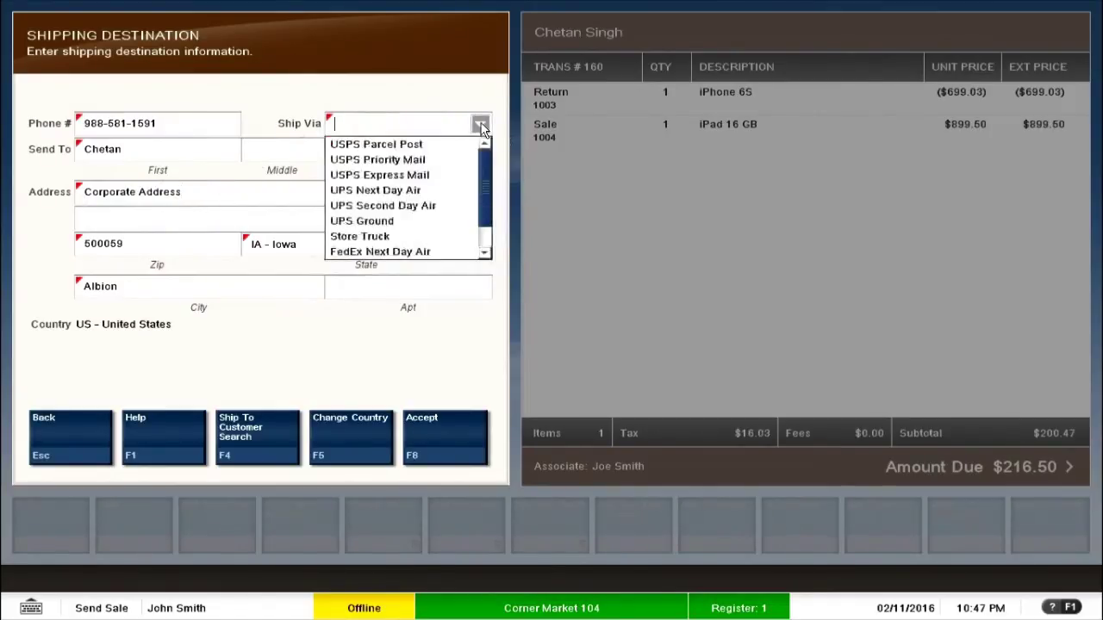
{"action": "left_click_drag", "start_coordinate": [487, 176], "coordinate": [485, 205]}
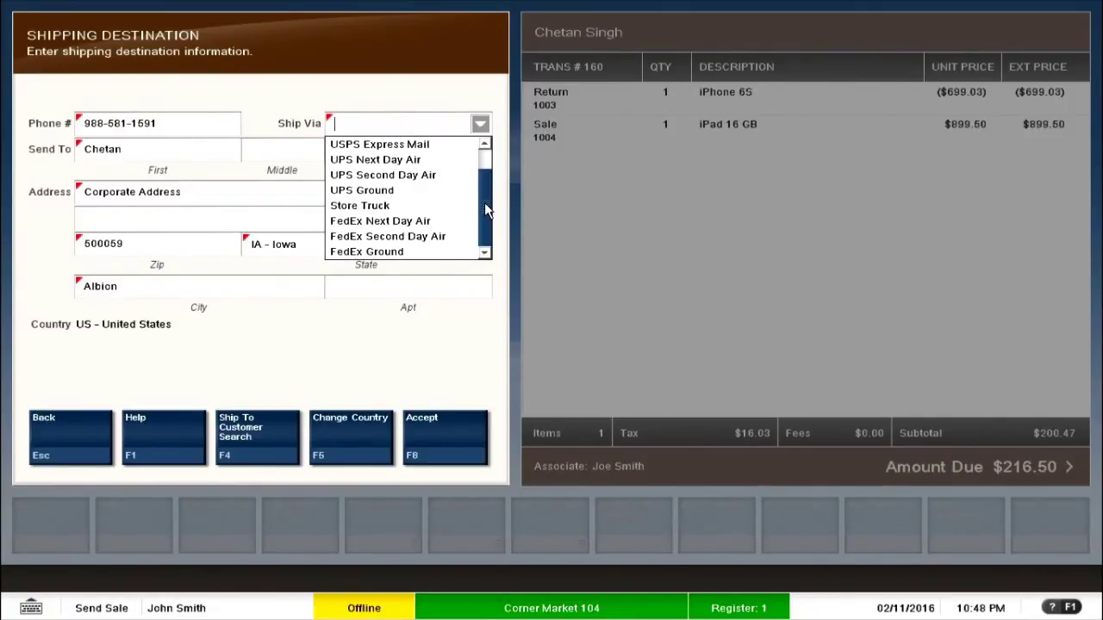
{"action": "left_click", "coordinate": [416, 205]}
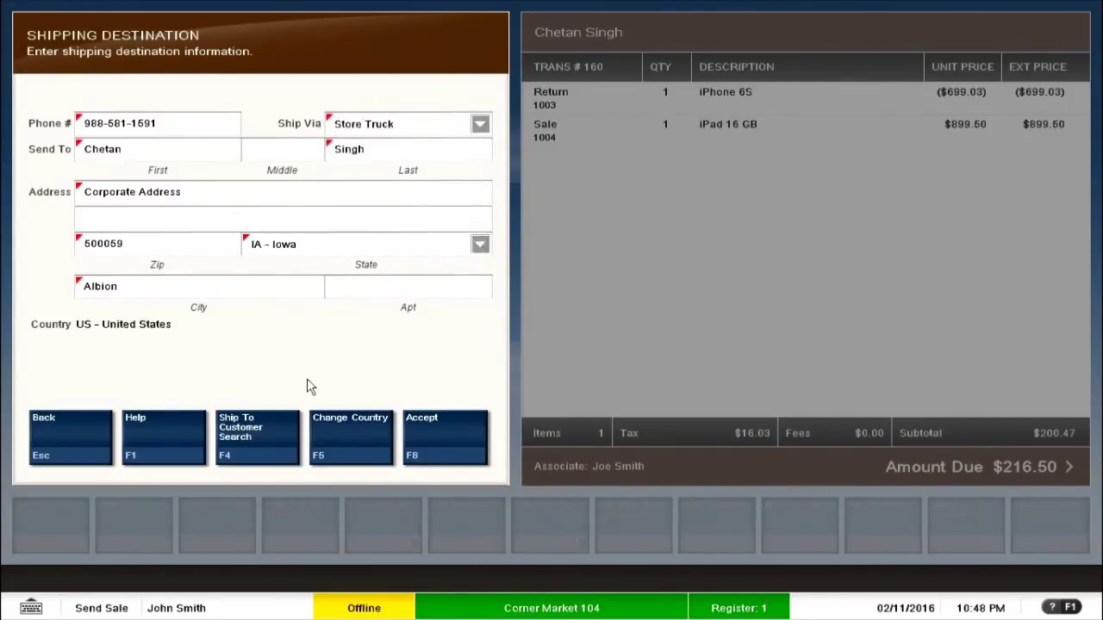
{"action": "left_click", "coordinate": [434, 428]}
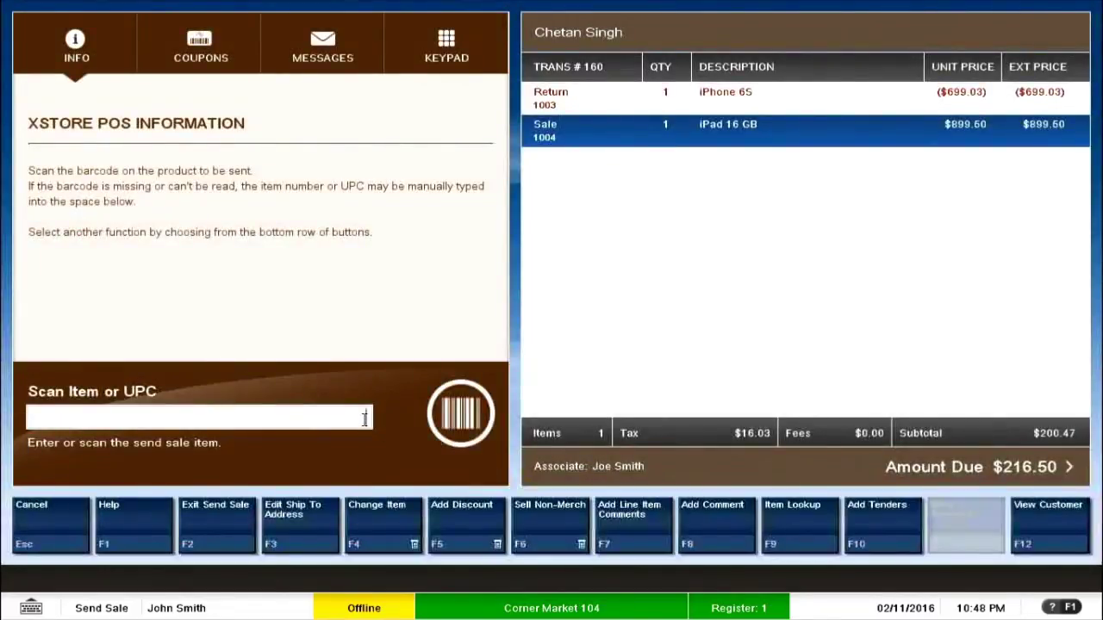
Add item 1005 to the send sale and check the sale and return lines in the transaction
{"action": "type", "text": "1005"}
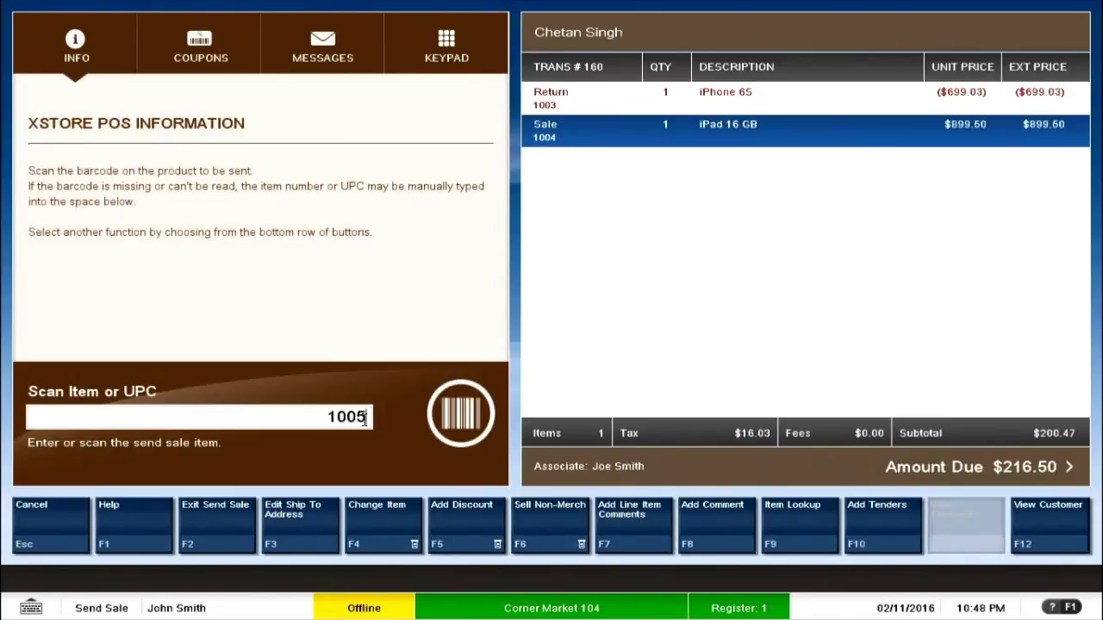
{"action": "key", "text": "Return"}
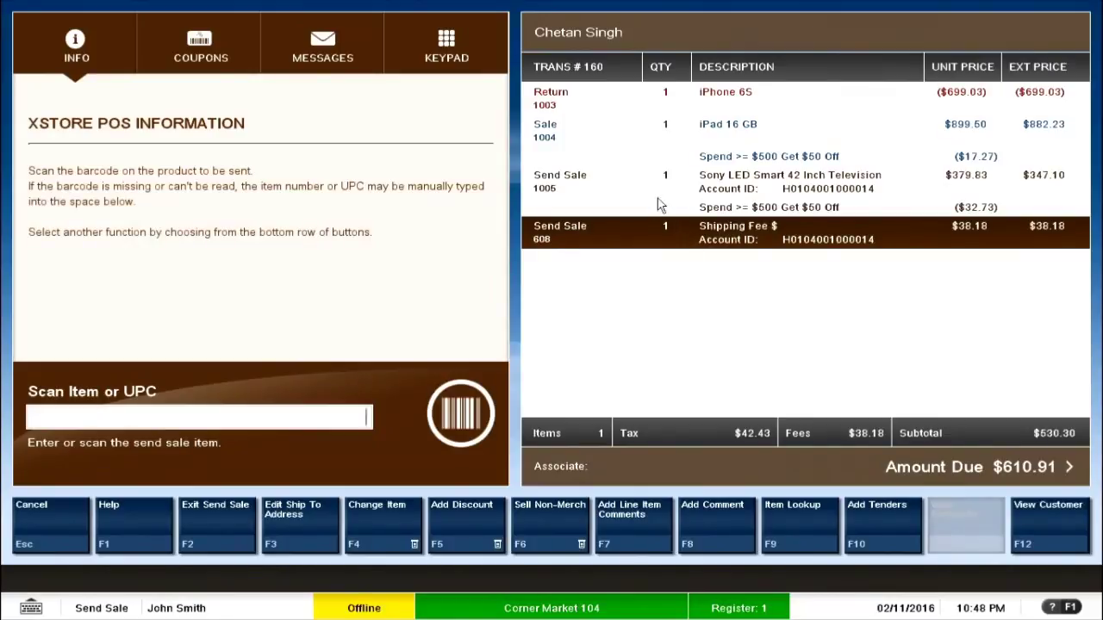
{"action": "left_click", "coordinate": [585, 156]}
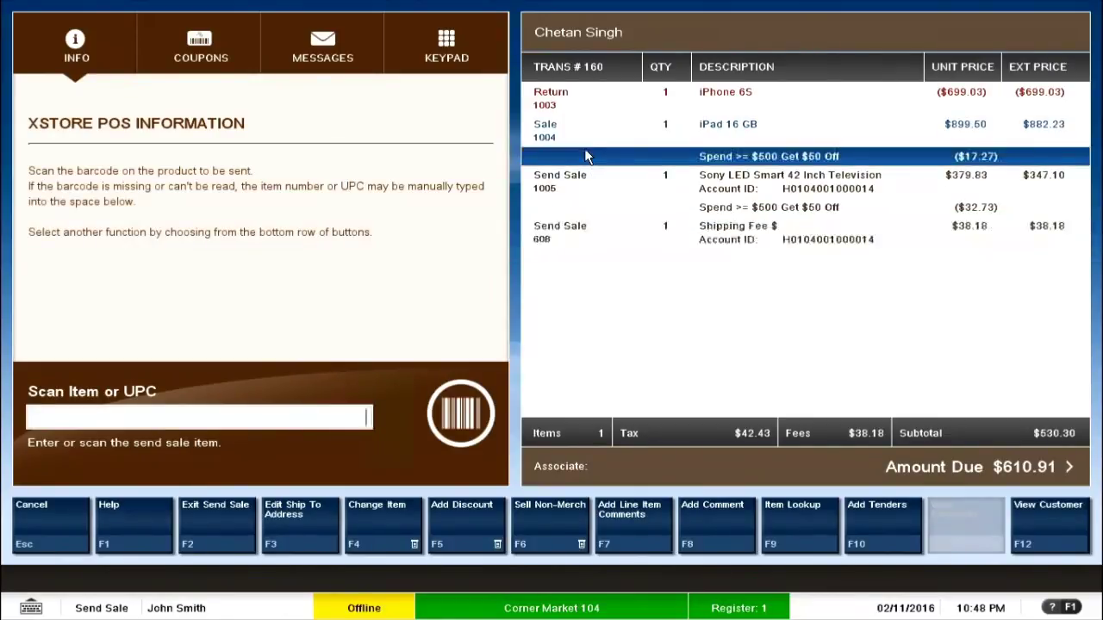
{"action": "left_click", "coordinate": [593, 140]}
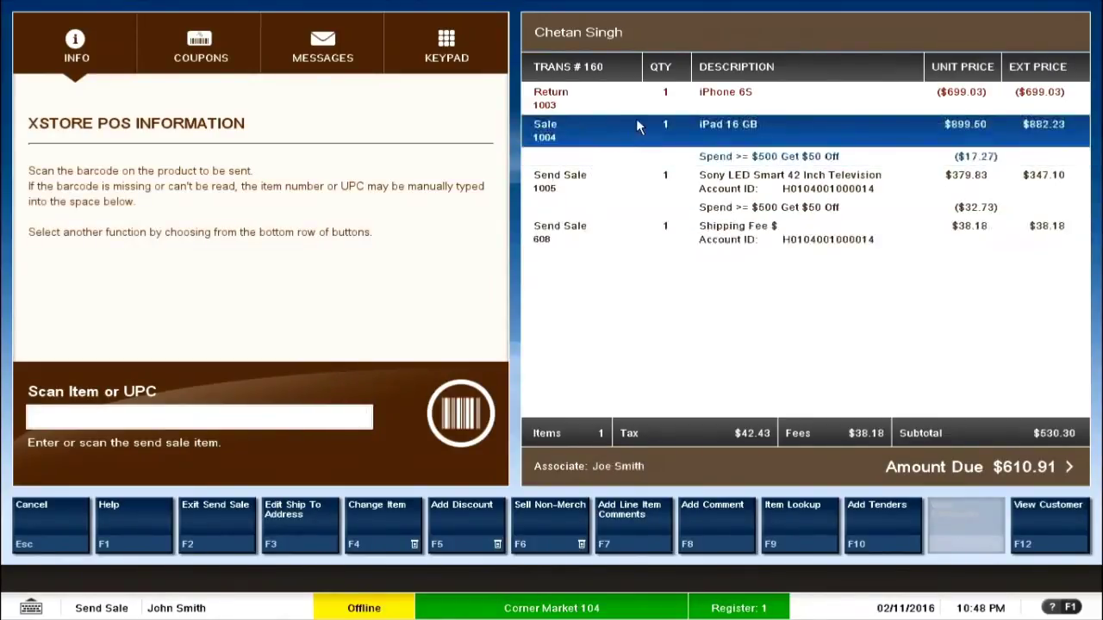
{"action": "left_click", "coordinate": [574, 103]}
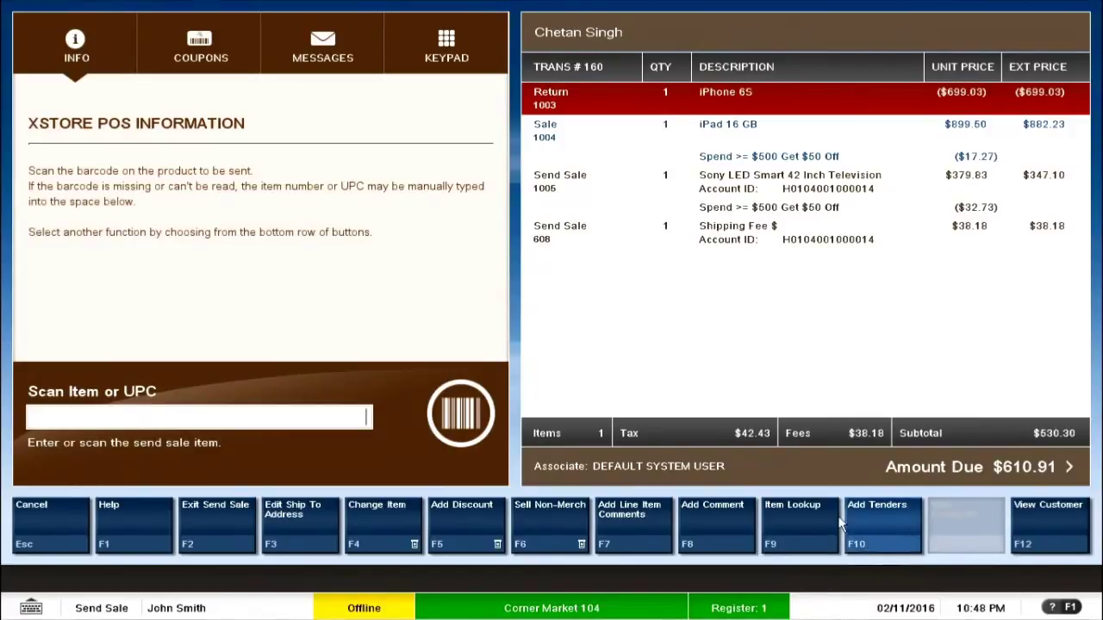
Start tendering the transaction and acknowledge the credit card encryption error to reach the payment options
{"action": "left_click", "coordinate": [889, 521]}
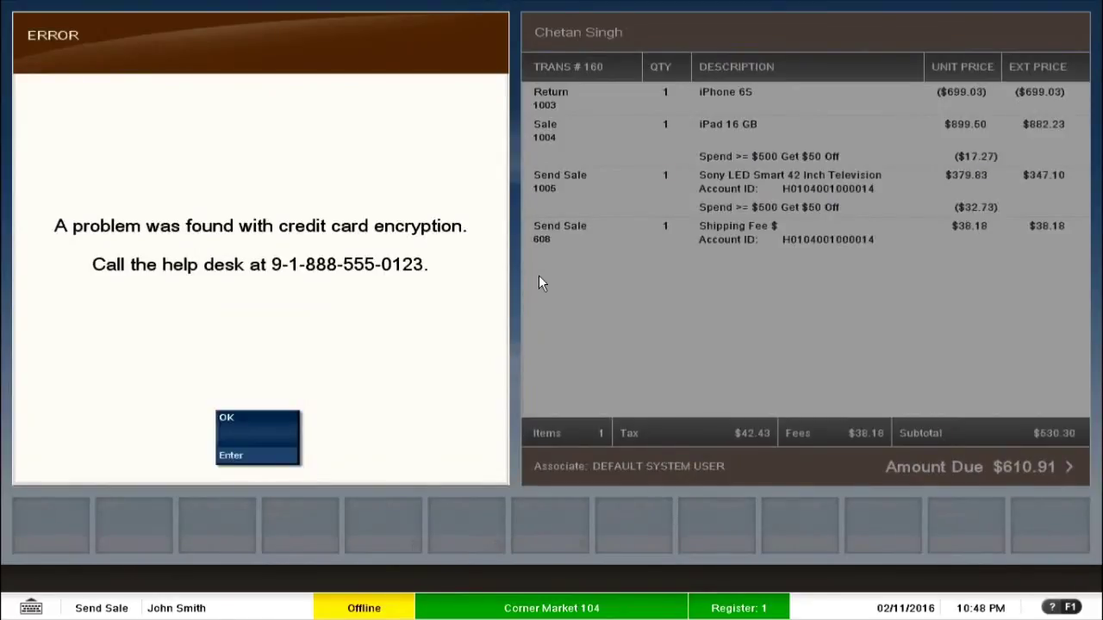
{"action": "left_click", "coordinate": [278, 429]}
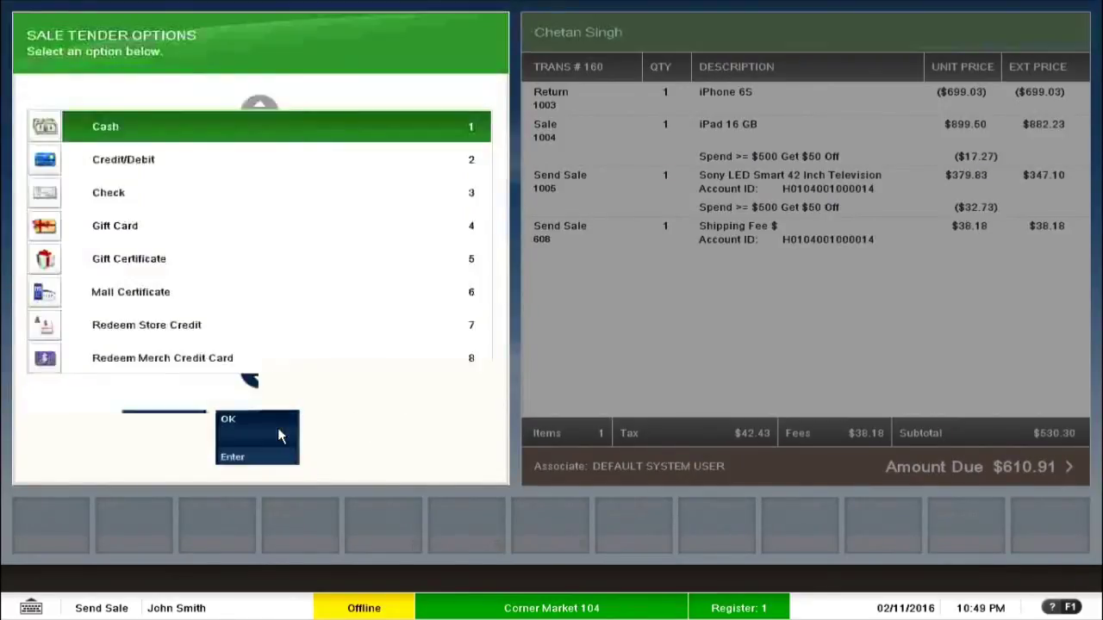
Look through the full list of sale tender options, from Cash down past Redeem Merch Credit Card
{"action": "left_click", "coordinate": [207, 177]}
{"action": "key", "text": "Up"}
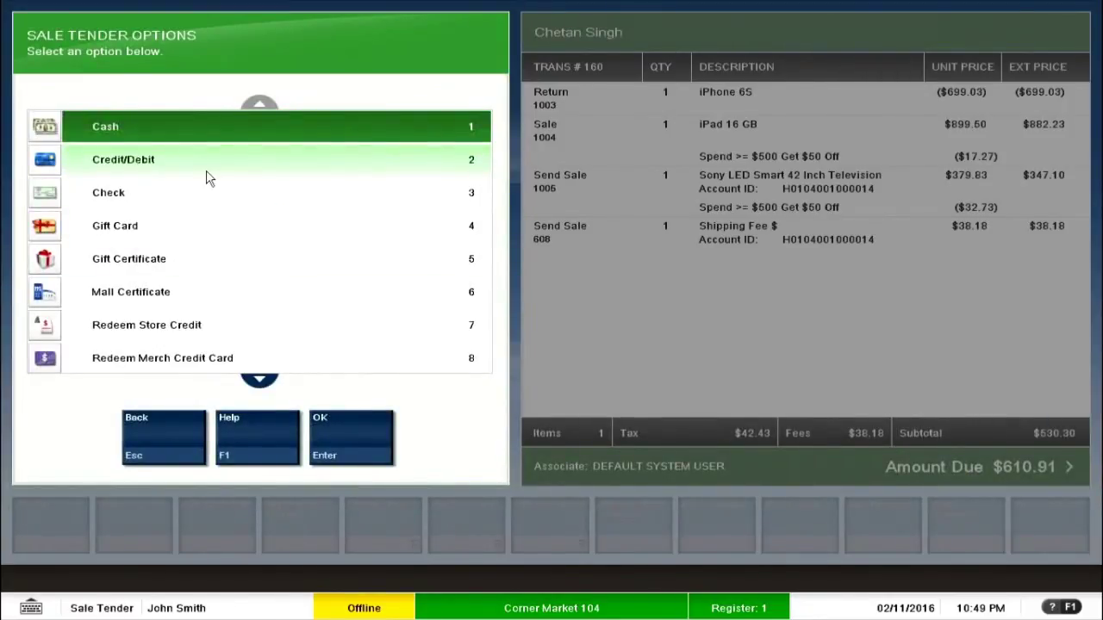
{"action": "key", "text": "Down"}
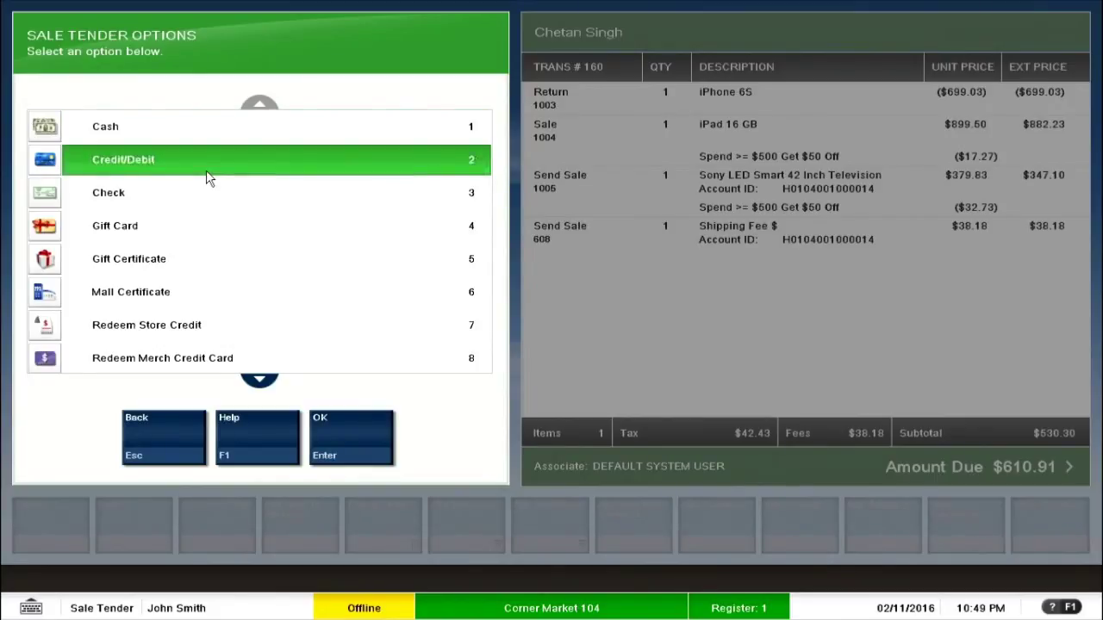
{"action": "key", "text": "Down"}
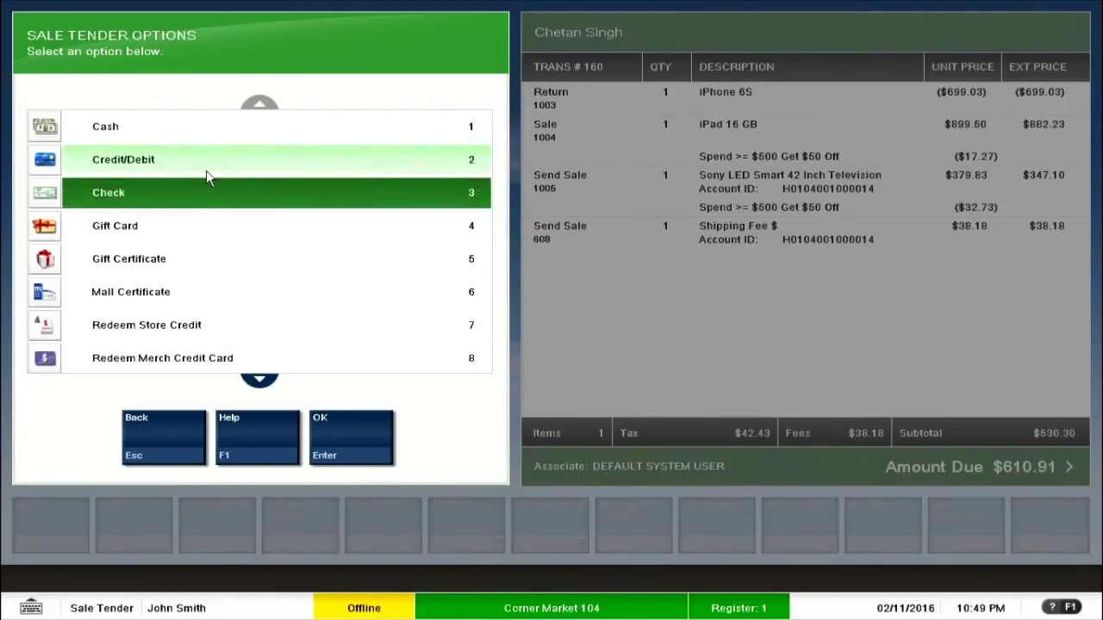
{"action": "key", "text": "Down"}
{"action": "key", "text": "Down"}
{"action": "key", "text": "Down"}
{"action": "key", "text": "Down"}
{"action": "key", "text": "Down"}
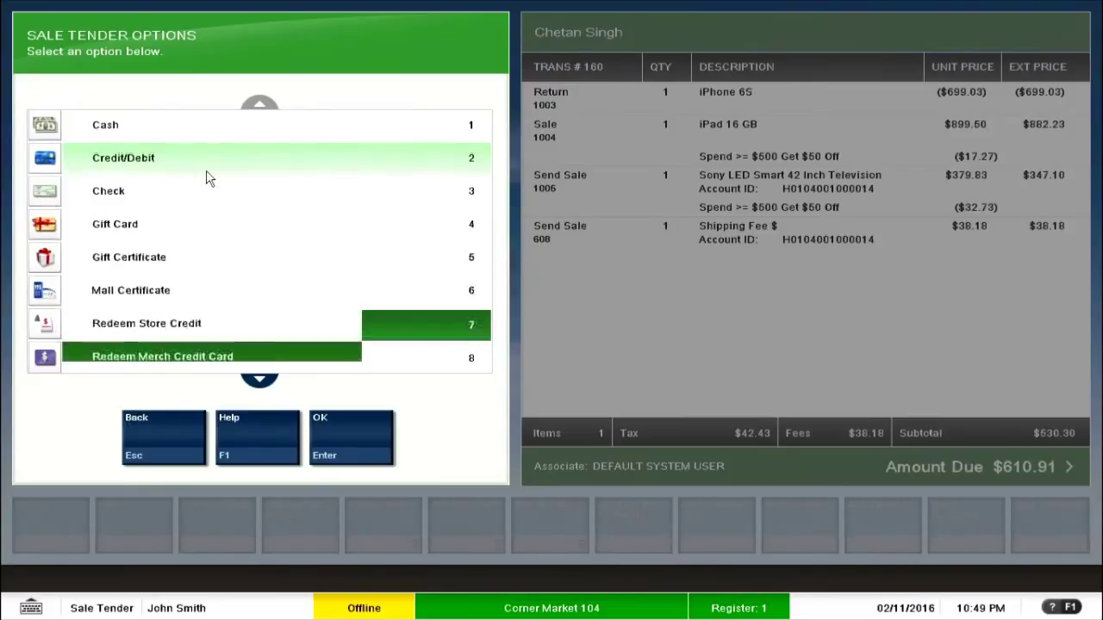
{"action": "key", "text": "Down"}
{"action": "key", "text": "Down"}
{"action": "key", "text": "Down"}
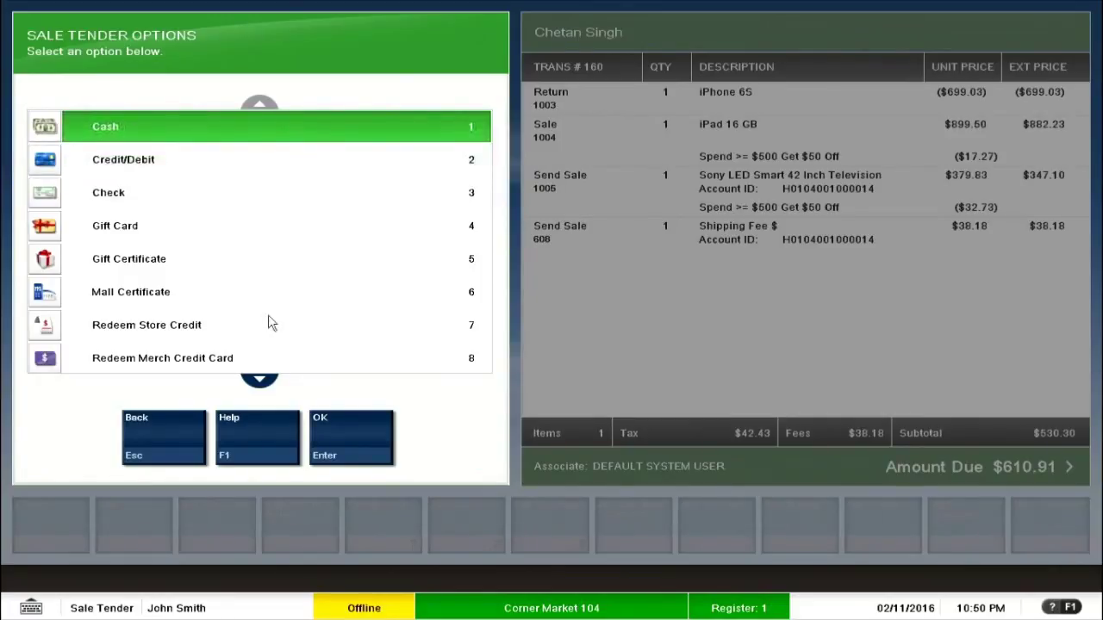
Pay the amount due with $650.00 in cash and complete the sale with a print-only receipt
{"action": "left_click", "coordinate": [344, 436]}
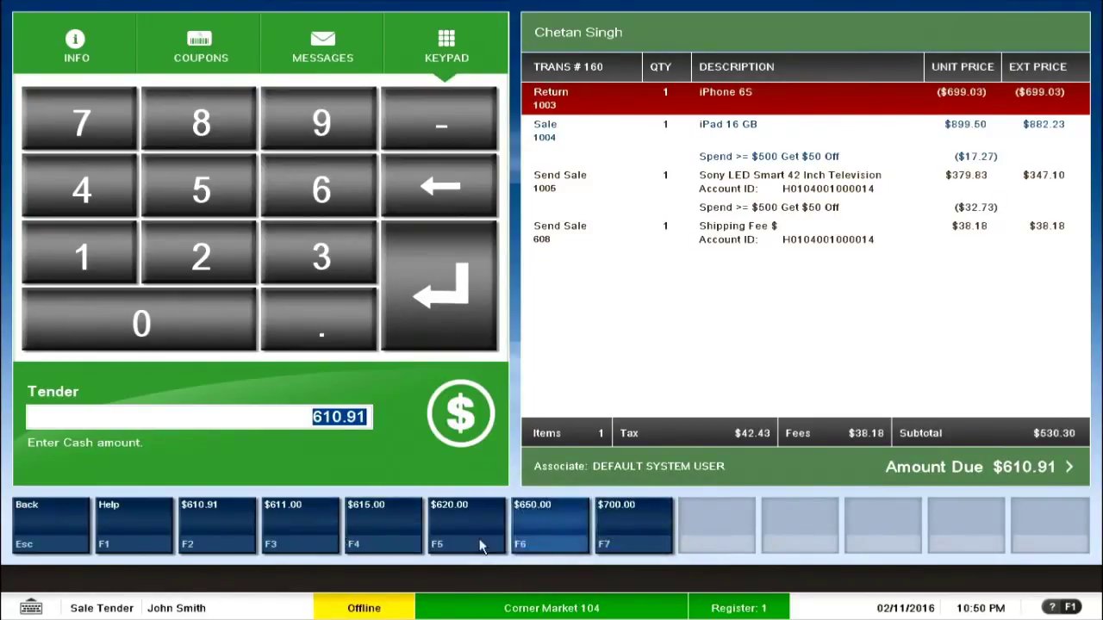
{"action": "left_click", "coordinate": [544, 526]}
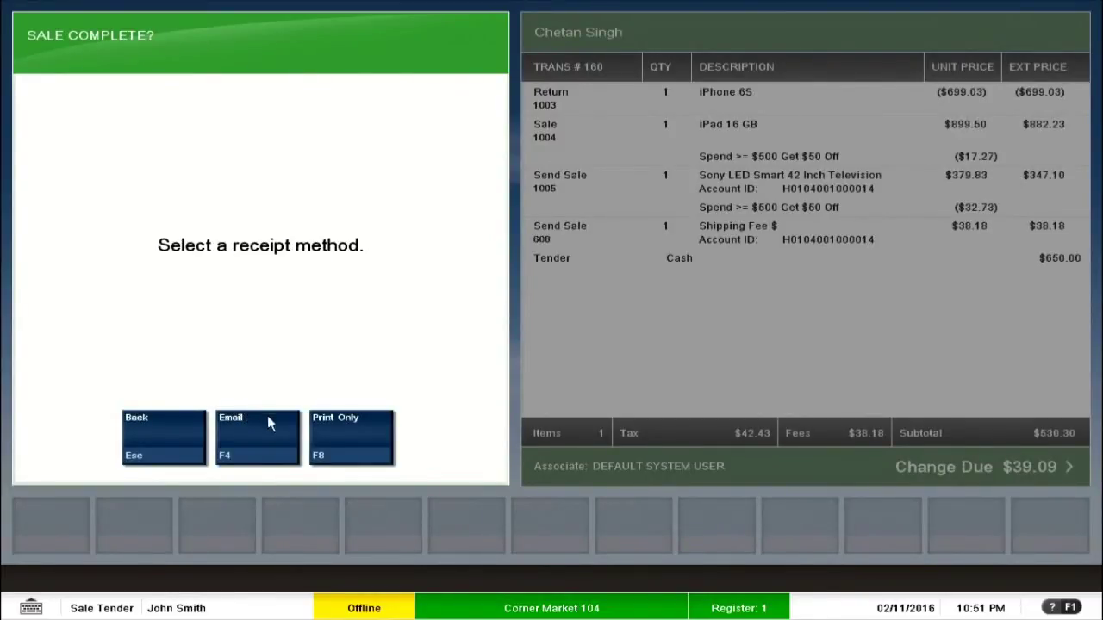
{"action": "left_click", "coordinate": [344, 442]}
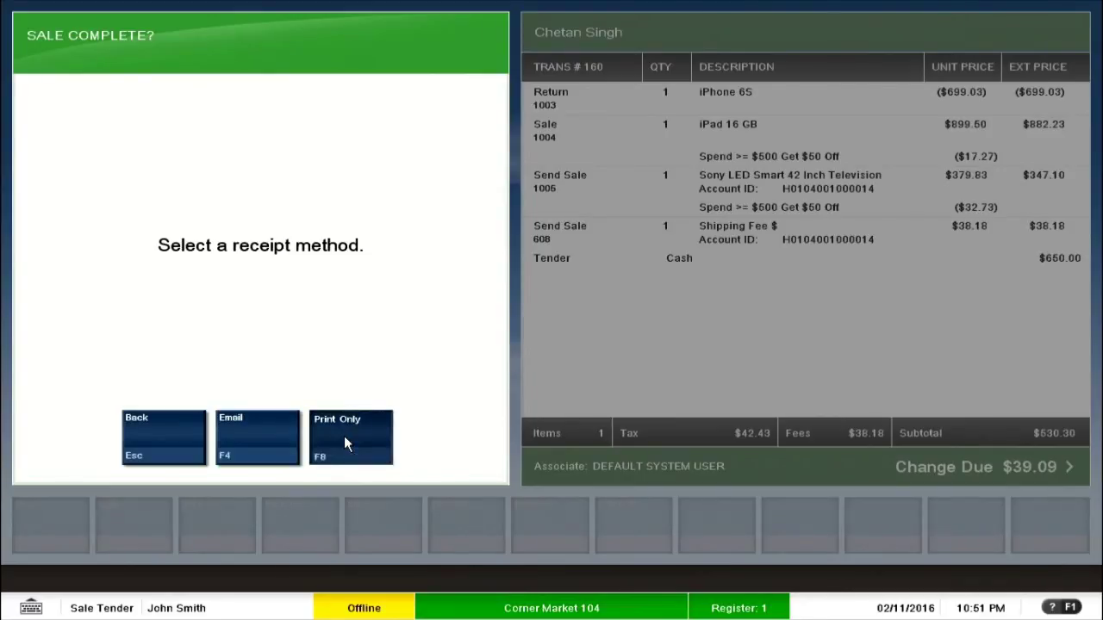